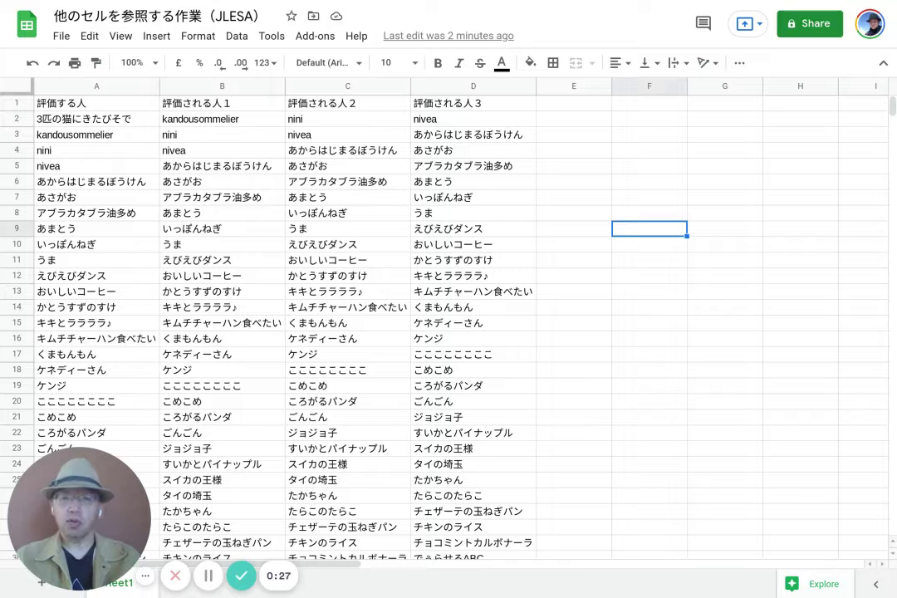
Examine how the evaluators in column A correspond to the people assigned in columns B, C and D of row 2
left_click(93, 84)
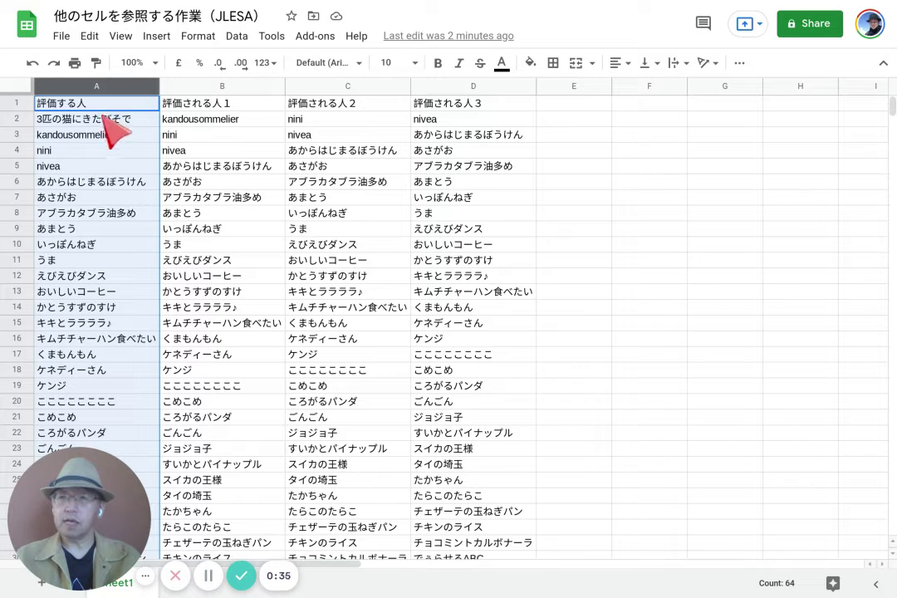
left_click(223, 86)
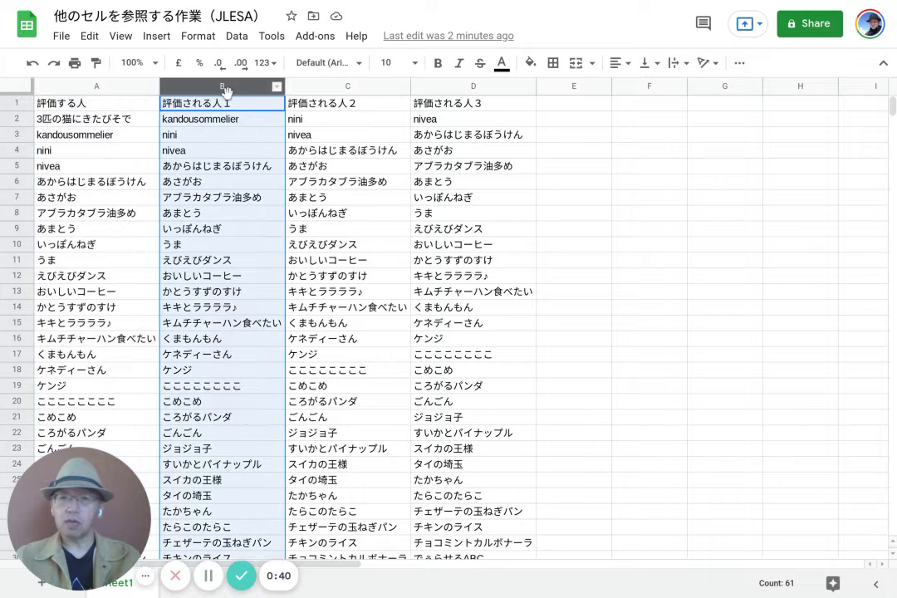
left_click(345, 86)
left_click(452, 87)
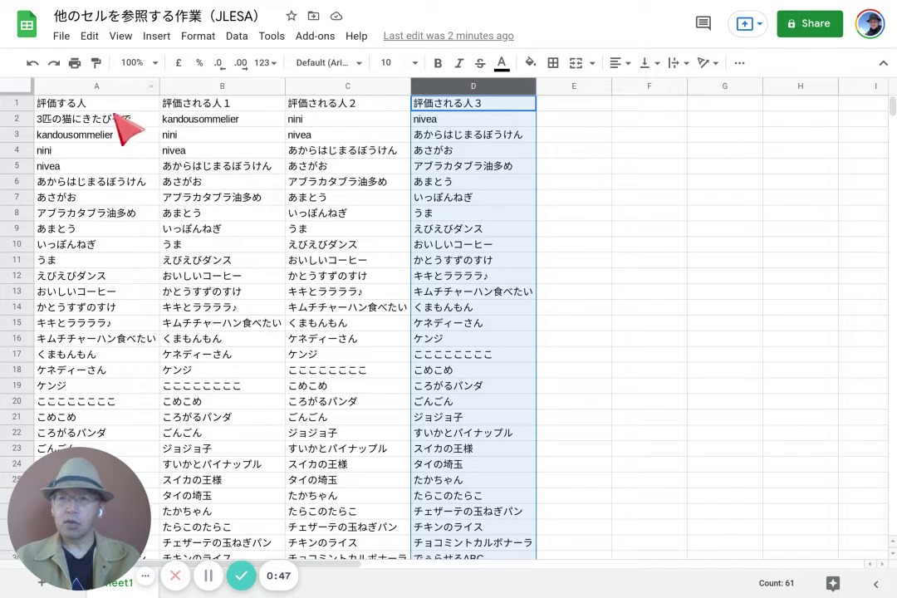
left_click(196, 121)
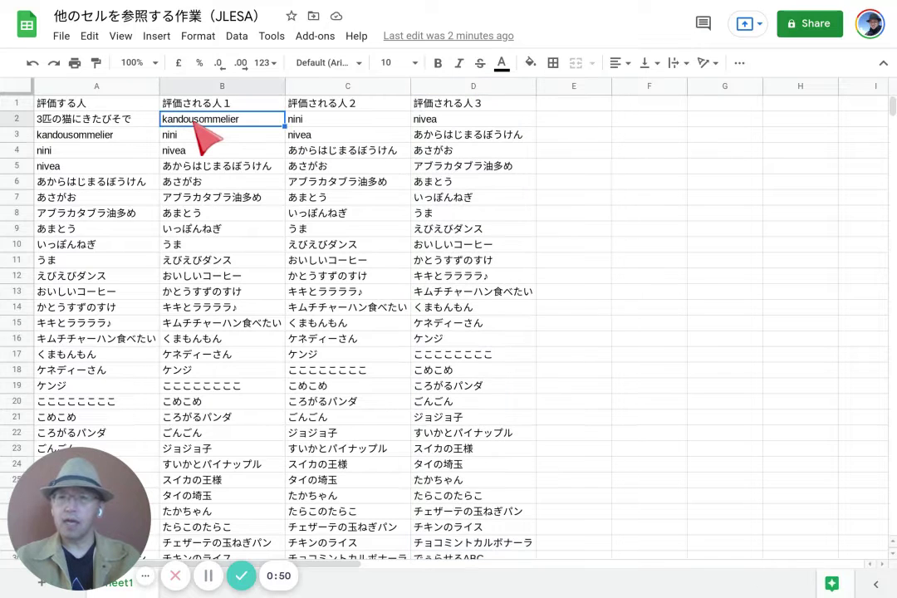
left_click(116, 123)
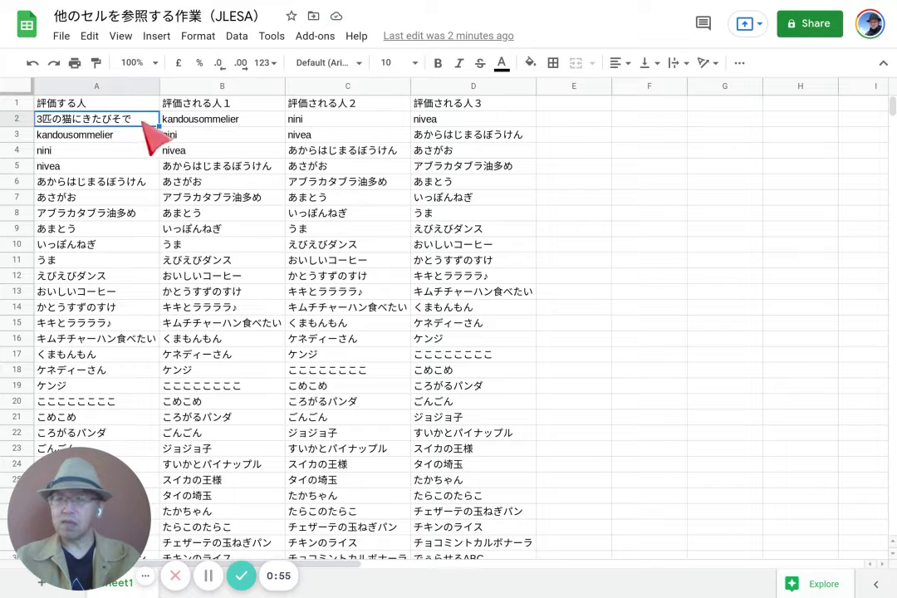
left_click(209, 123)
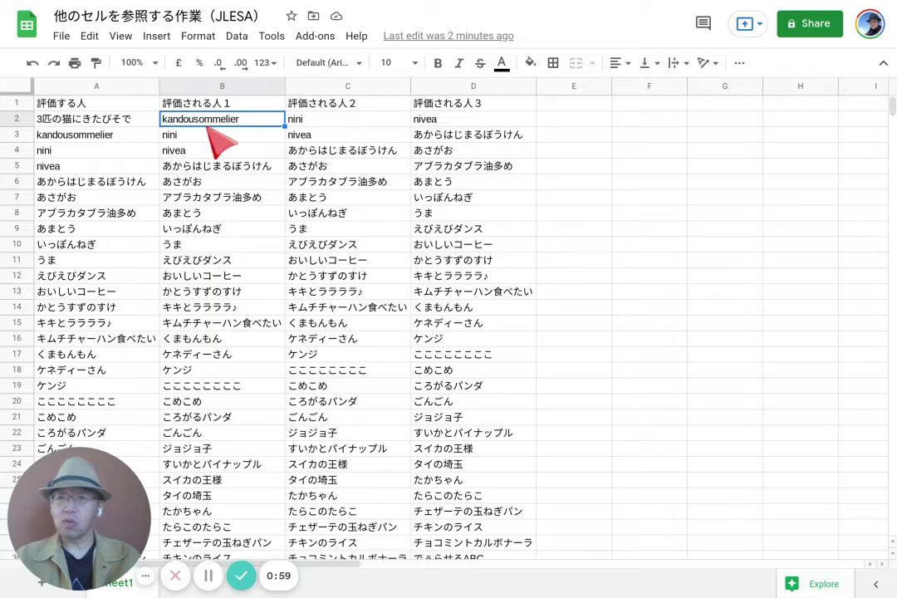
left_click(135, 138)
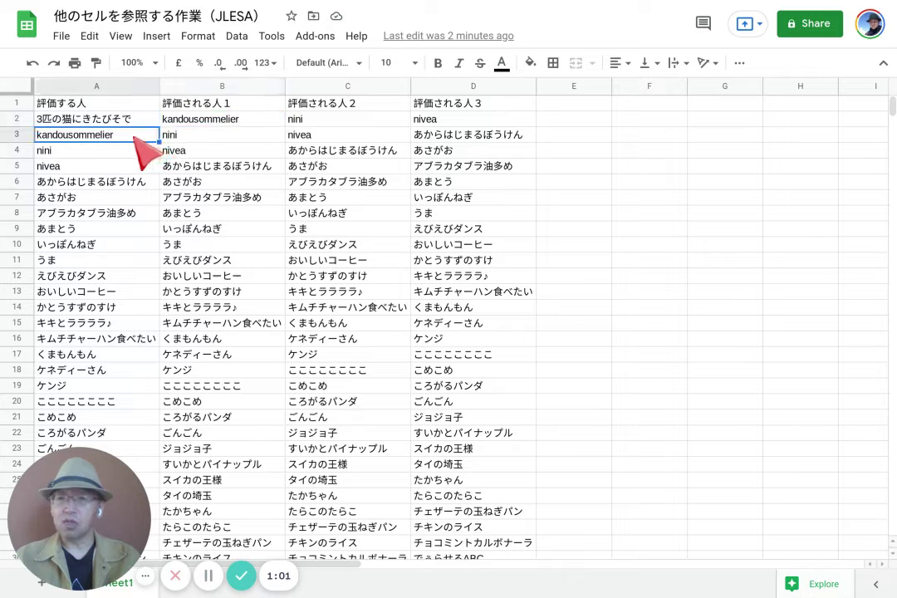
left_click(290, 119)
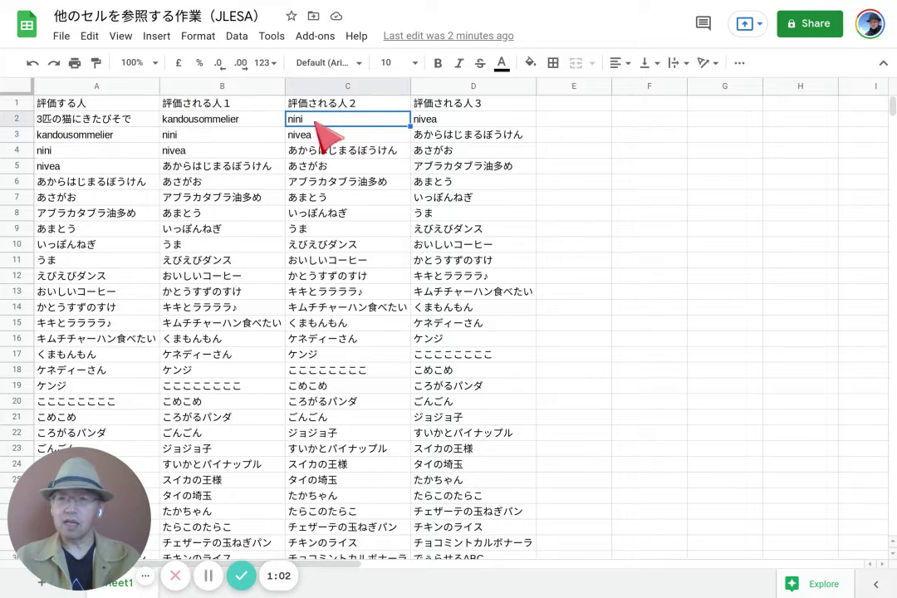
left_click(125, 151)
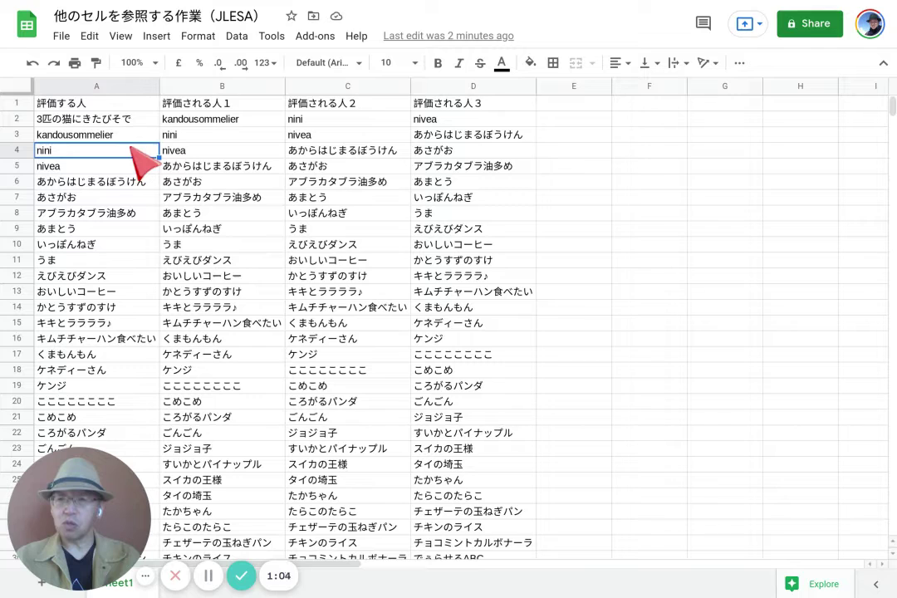
left_click(429, 119)
left_click(144, 169)
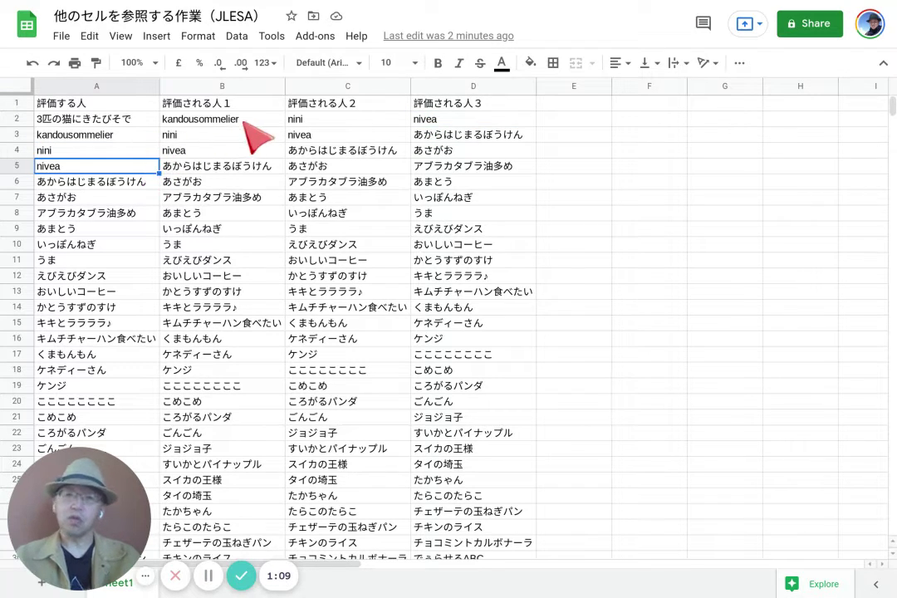
left_click(139, 120)
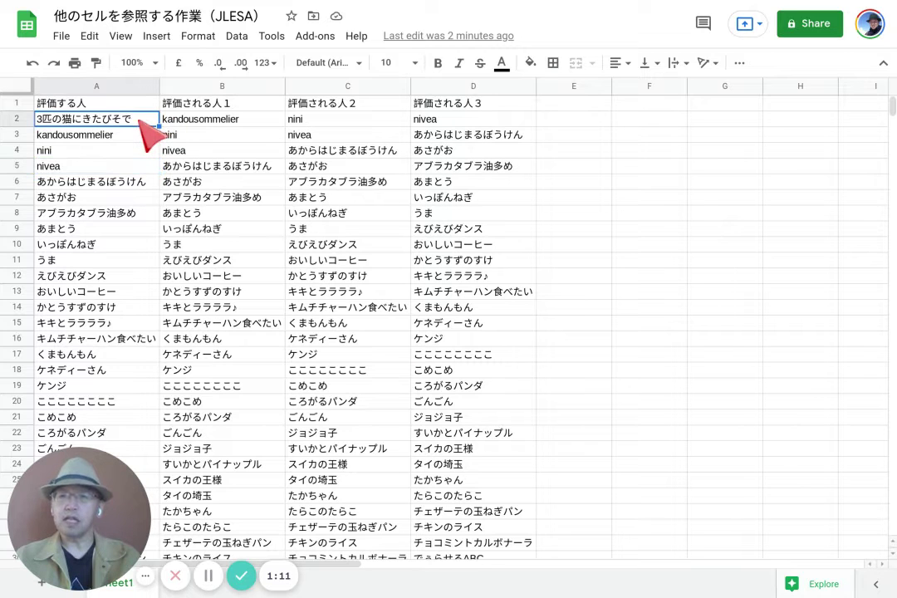
Clear all entries below the headers in columns B to D, from row 2 down past the last filled row
left_click(193, 122)
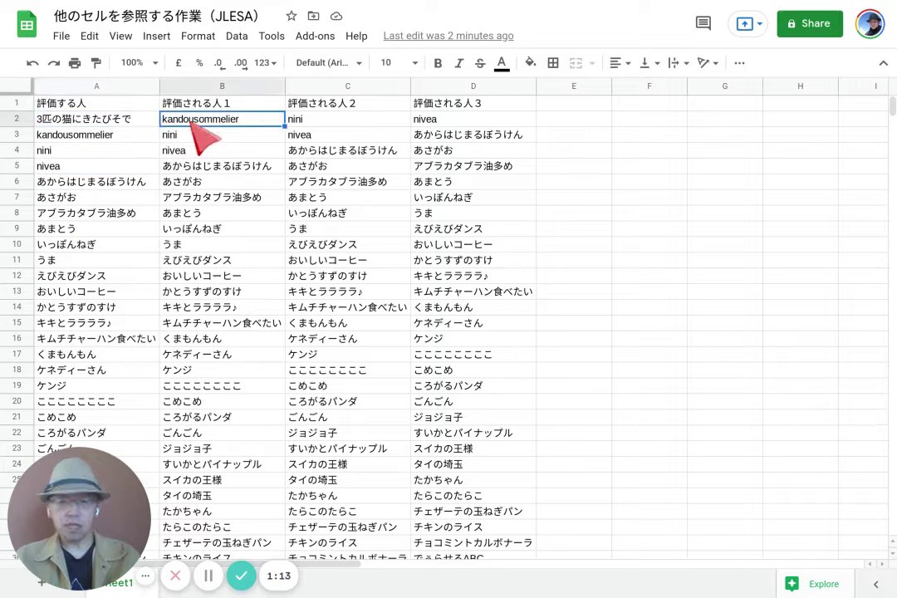
key("shift+Right")
key("shift+Right")
key("shift+Down")
key("shift+Down")
key("shift+Down")
key("shift+Down")
key("shift+Down")
key("shift+Down")
key("shift+Down")
key("shift+Down")
key("shift+Down")
key("shift+Down")
key("shift+Down")
key("shift+Down")
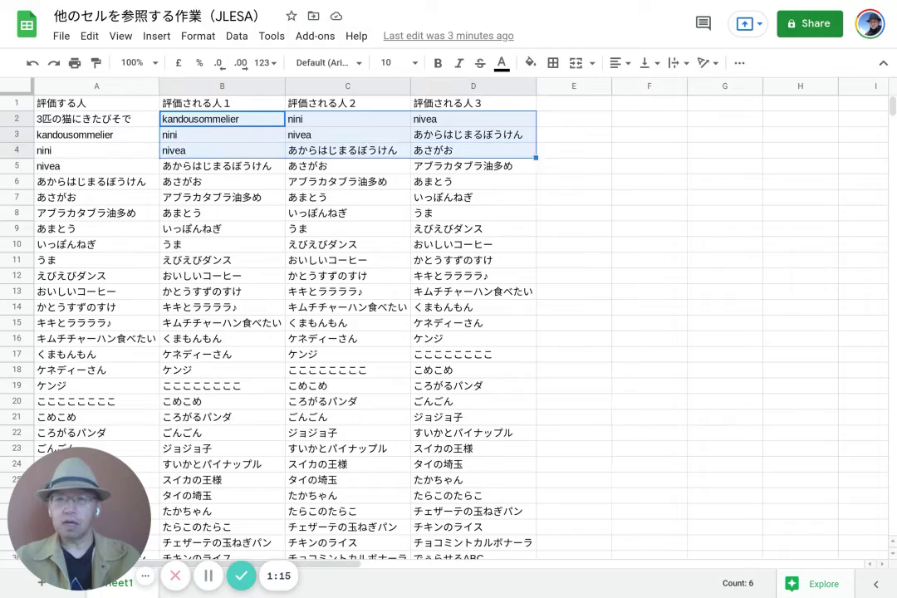
key("shift+Down")
key("shift+Down")
key("shift+Down")
key("shift+Down")
key("shift+Down")
key("shift+Down")
key("shift+Down")
key("shift+Down")
key("shift+Down")
key("shift+Down")
key("shift+Down")
key("shift+Down")
key("shift+Down")
key("shift+Down")
key("shift+Down")
key("shift+Down")
key("shift+Down")
key("shift+Down")
key("shift+Down")
key("shift+Down")
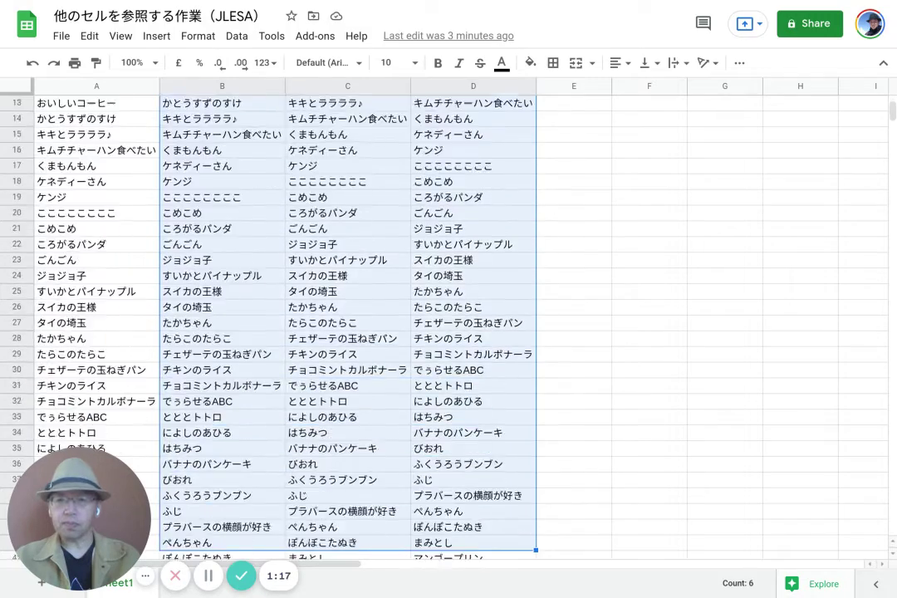
key("shift+Down")
key("shift+Down")
key("shift+Down")
key("shift+Down")
key("shift+Down")
key("shift+Down")
key("shift+Down")
key("shift+Down")
key("shift+Down")
key("shift+Down")
key("shift+Down")
key("shift+Down")
key("shift+Down")
key("shift+Down")
key("shift+Down")
key("shift+Down")
key("shift+Down")
key("shift+Down")
key("shift+Down")
key("shift+Down")
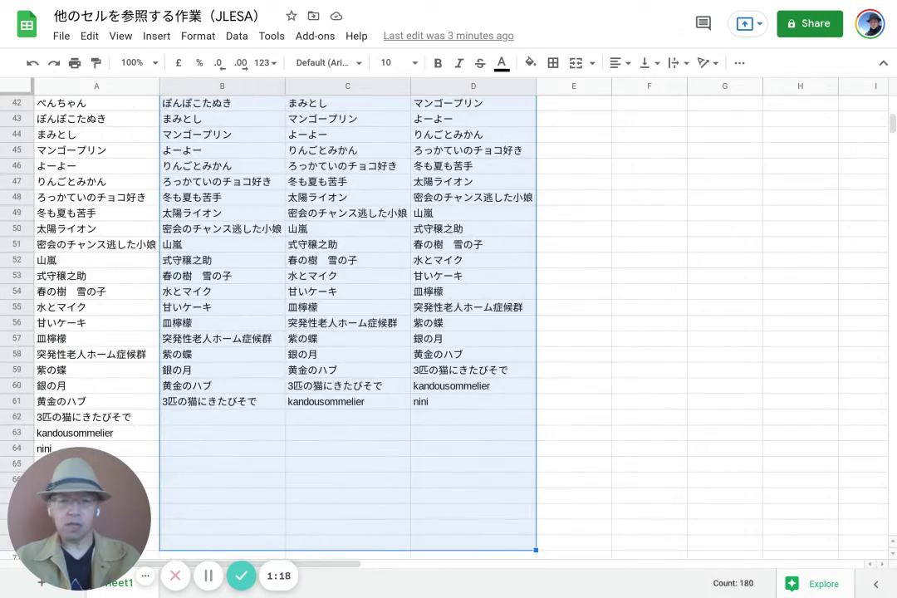
key("Delete")
scroll(250, 136, "up", 8)
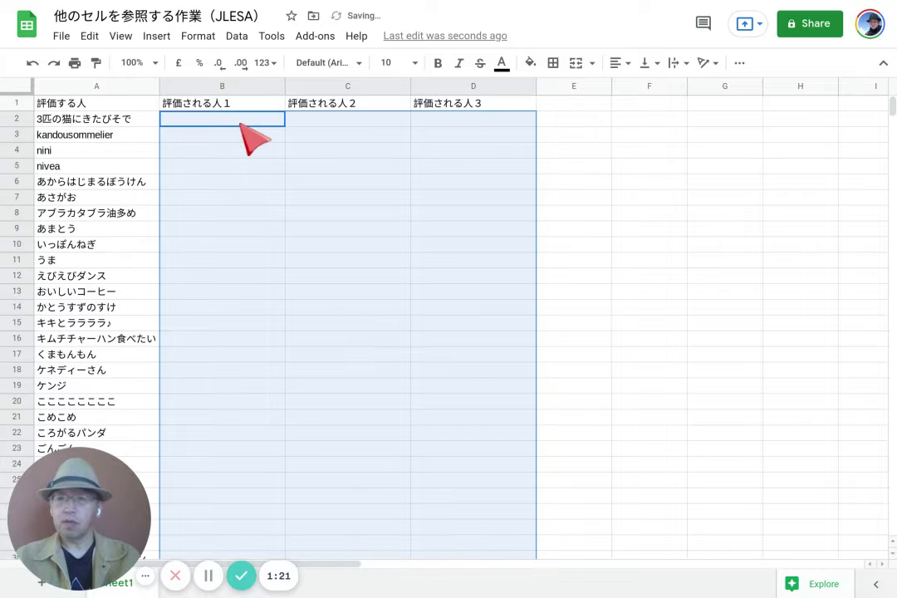
Enter the formula =A3 in cell B2 and accept the suggested auto-fill for the rest of the 評価される人１ column
left_click(224, 123)
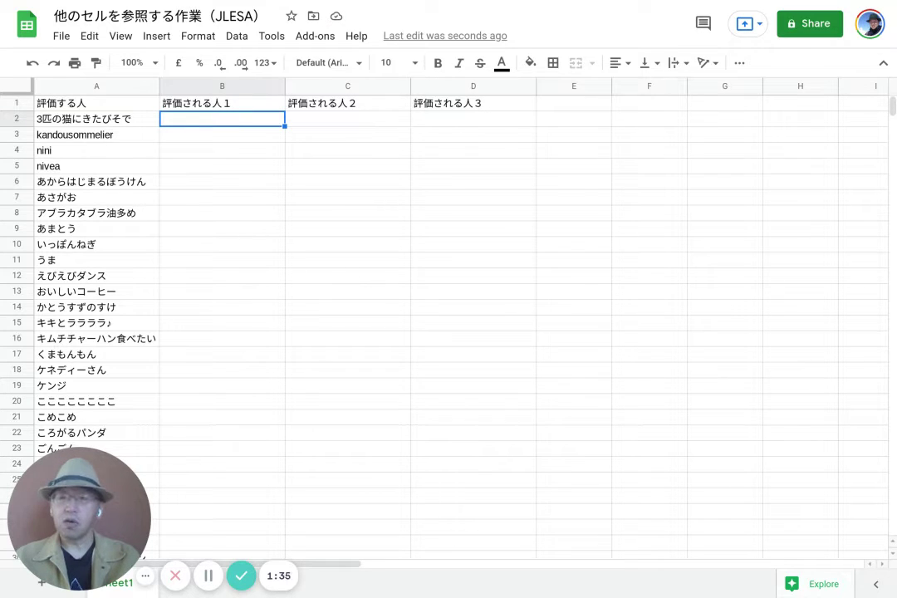
double_click(224, 122)
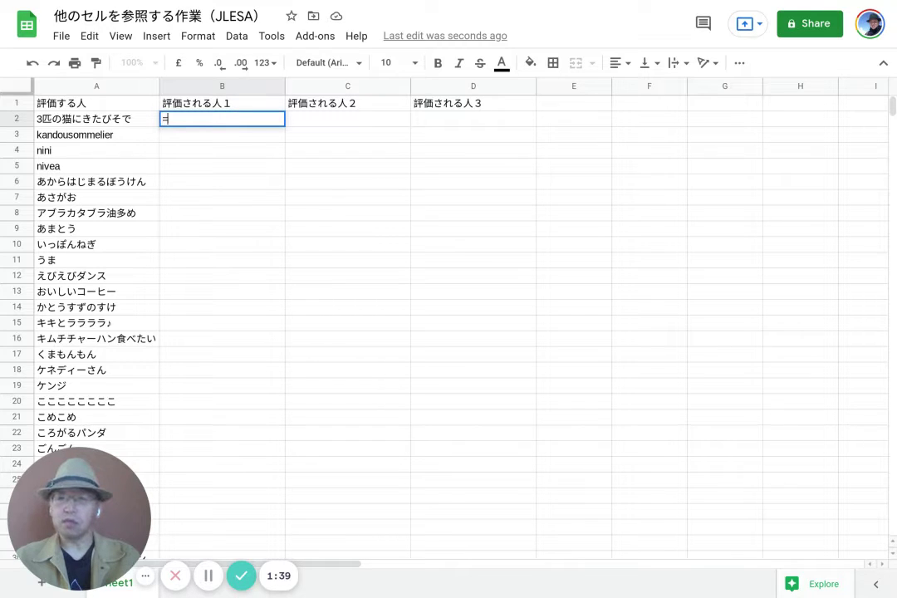
type("=")
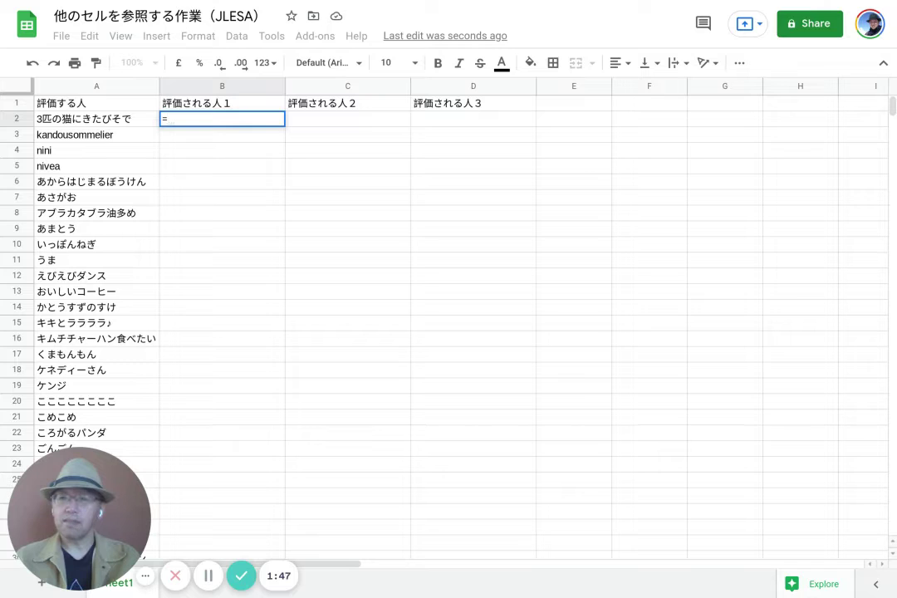
left_click(131, 137)
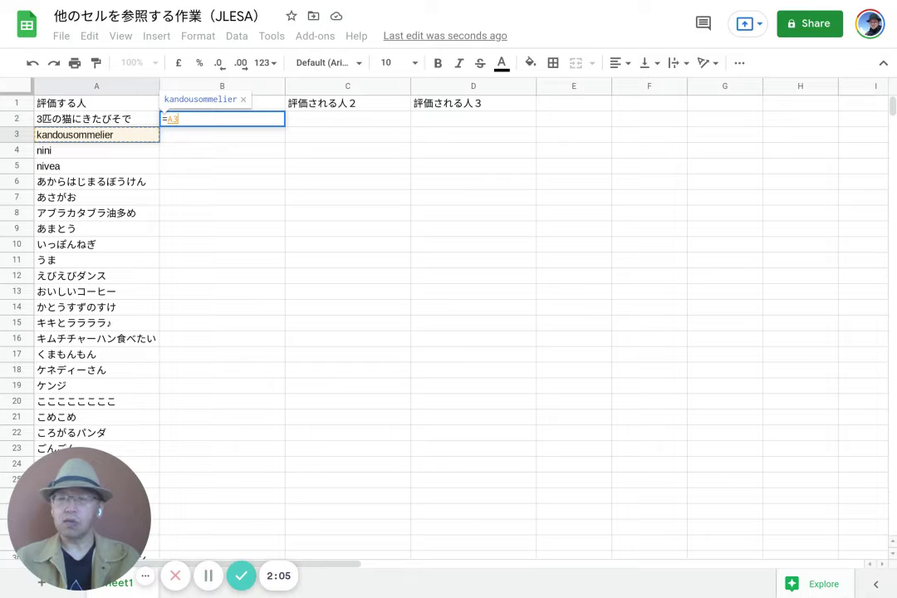
key("Return")
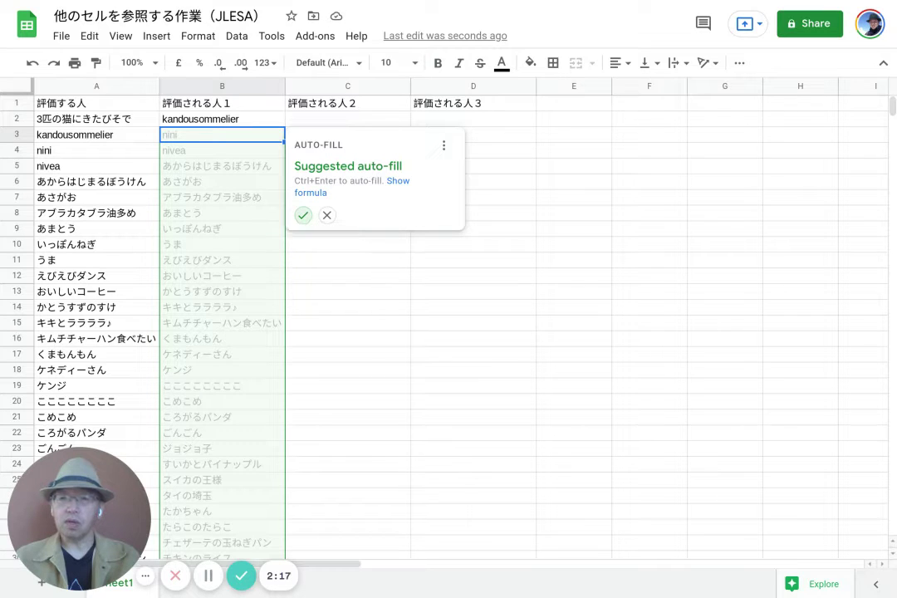
left_click(303, 215)
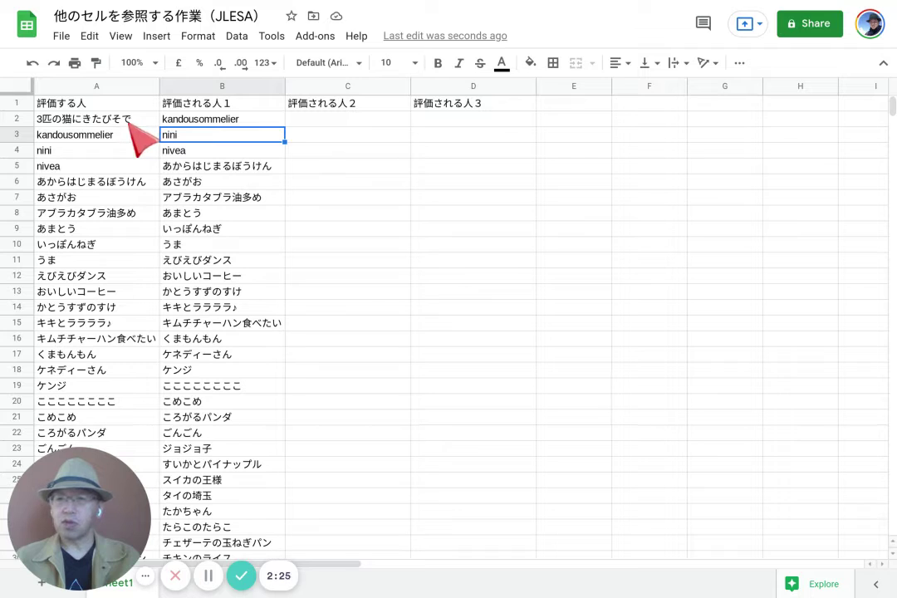
left_click(187, 120)
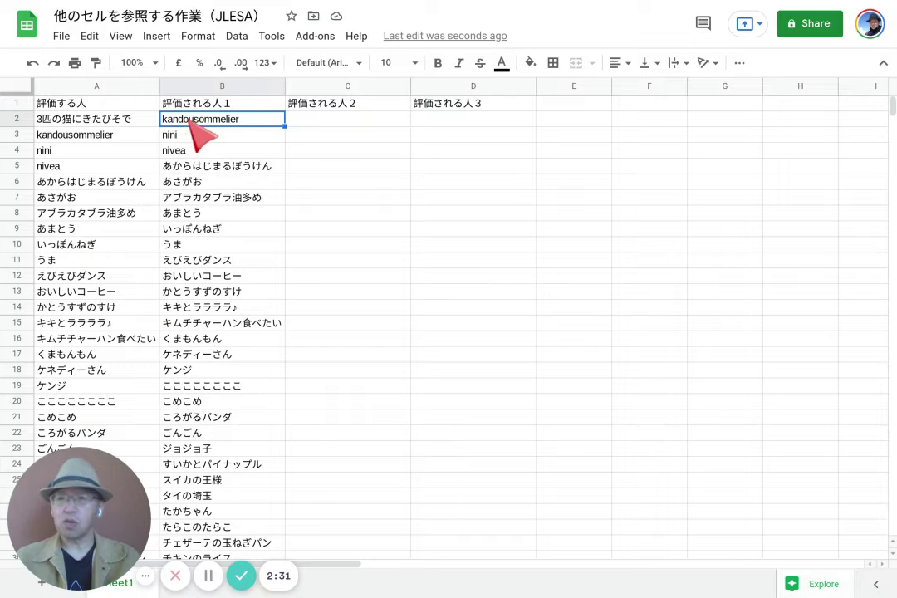
left_click(118, 138)
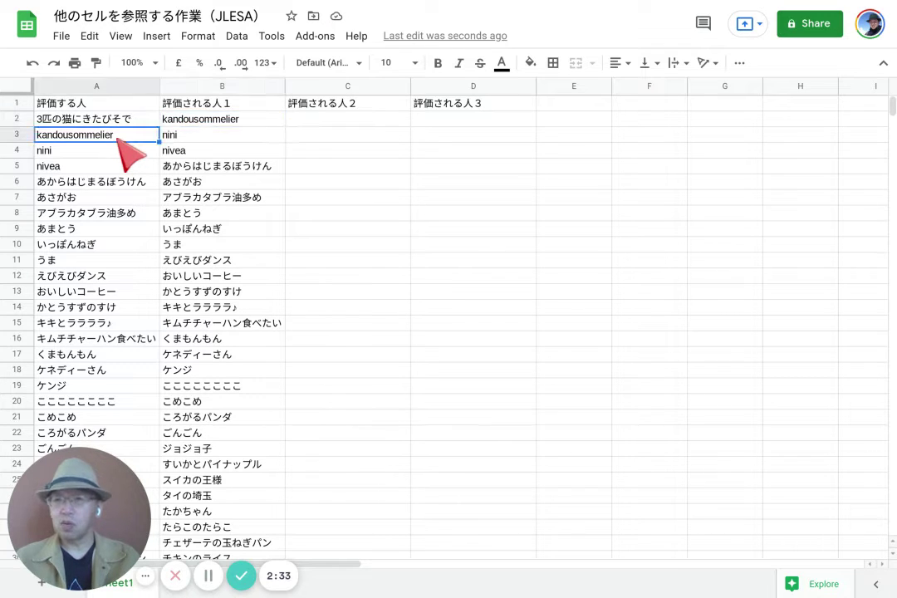
left_click(186, 137)
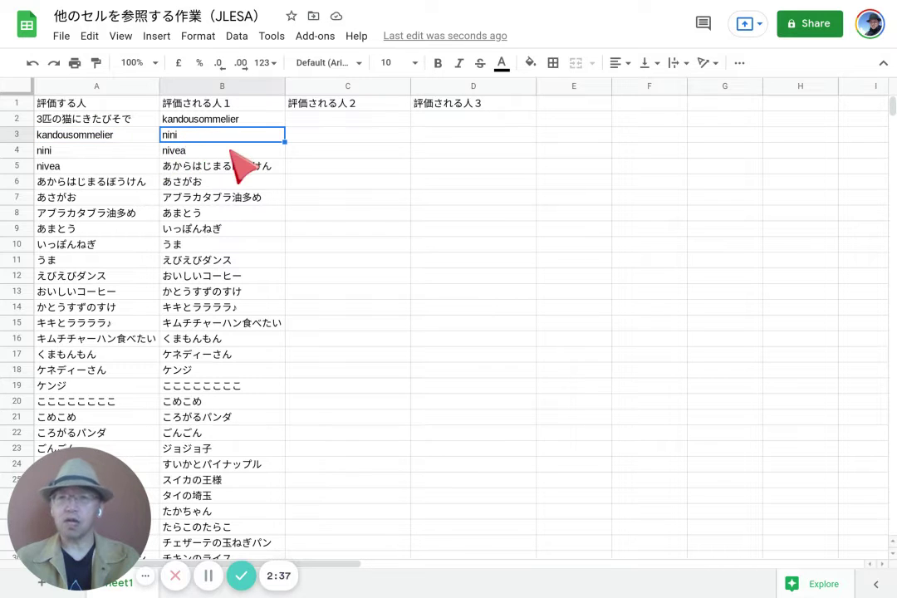
Enter the formula =A4 in cell C2 and accept the suggested auto-fill for the rest of the 評価される人２ column
left_click(309, 119)
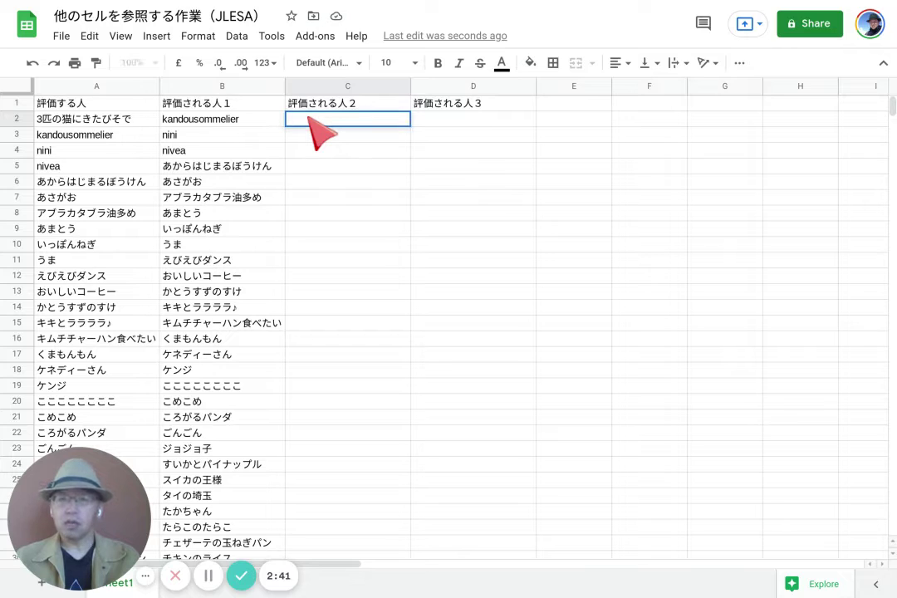
double_click(309, 119)
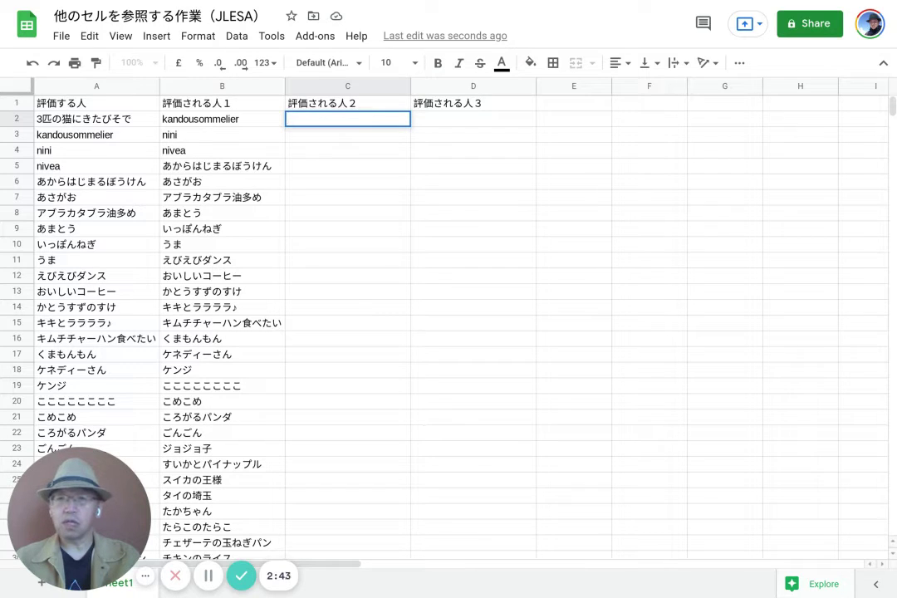
type("=")
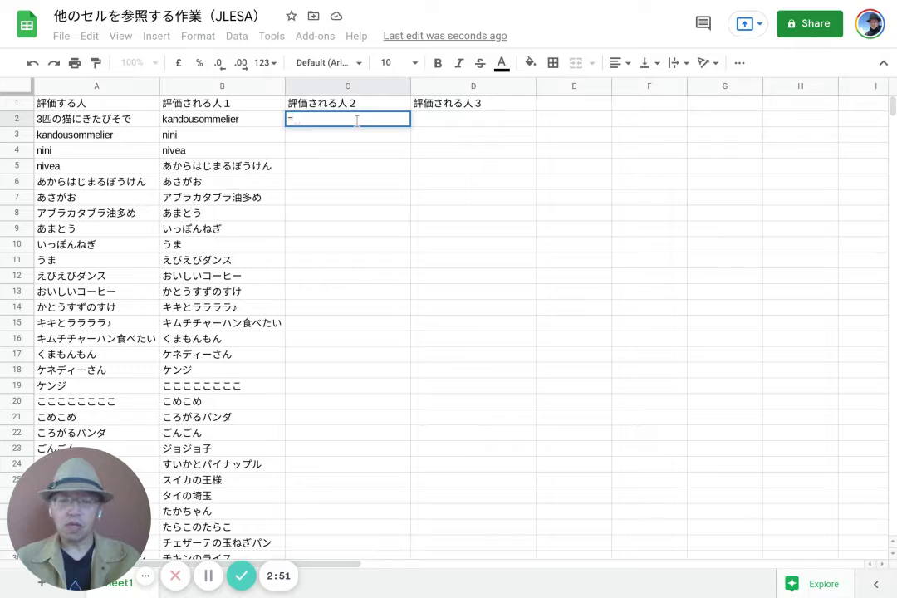
type("a4")
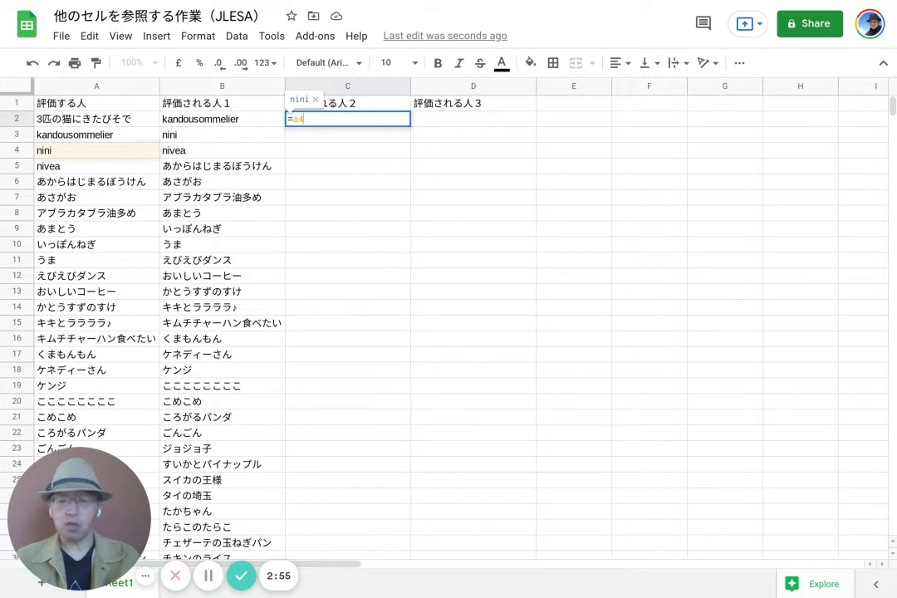
key("Return")
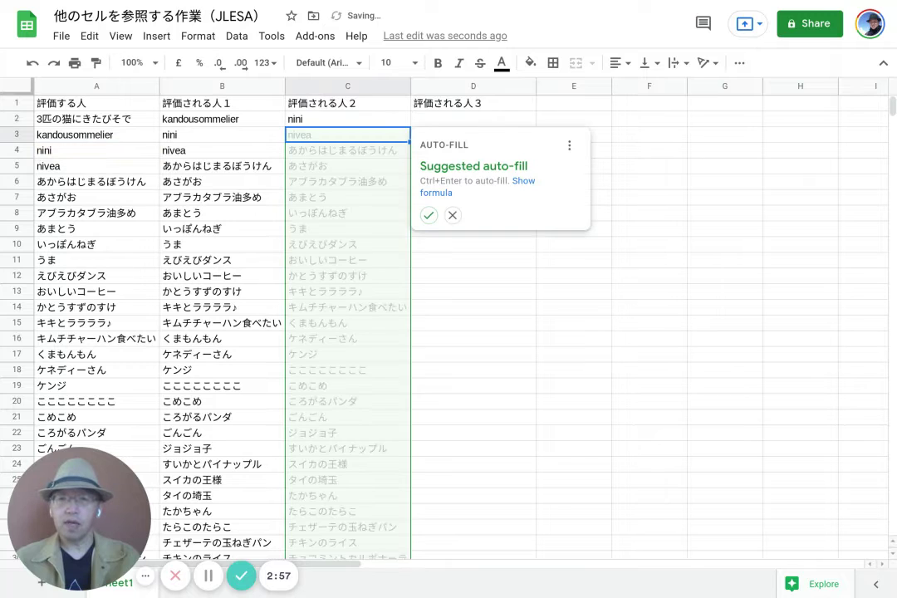
left_click(428, 215)
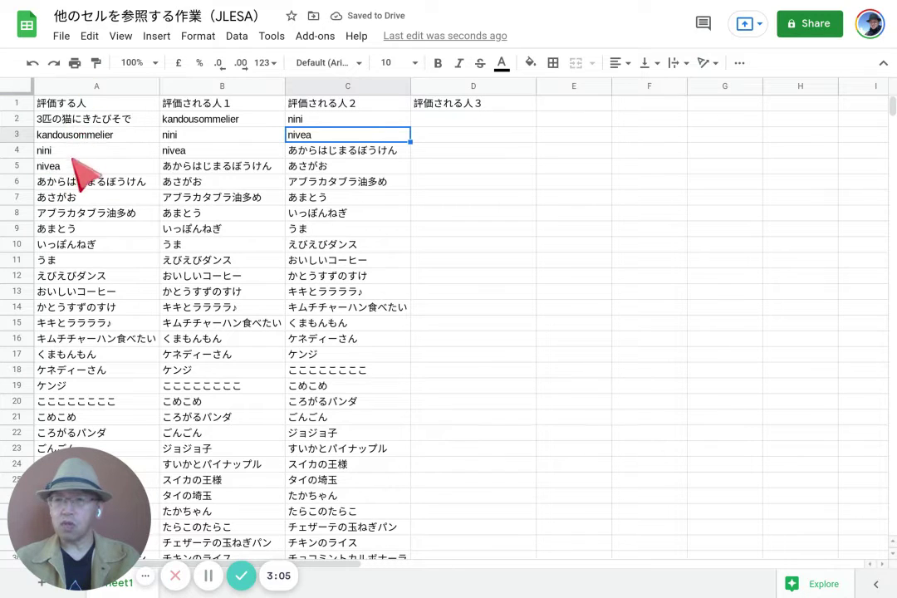
Enter the formula =A5 in cell D2 and accept the suggested auto-fill for the rest of the 評価される人３ column
double_click(459, 120)
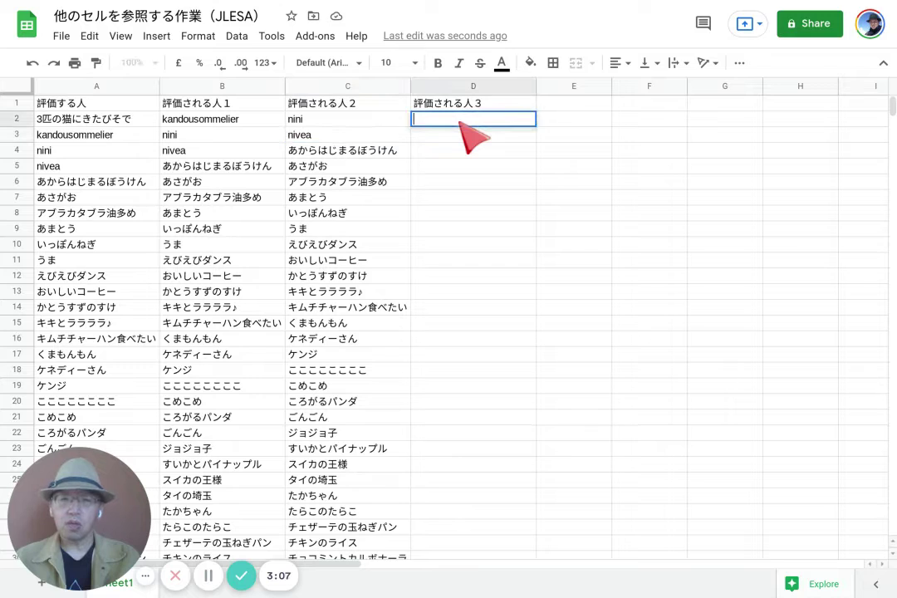
type("=a5")
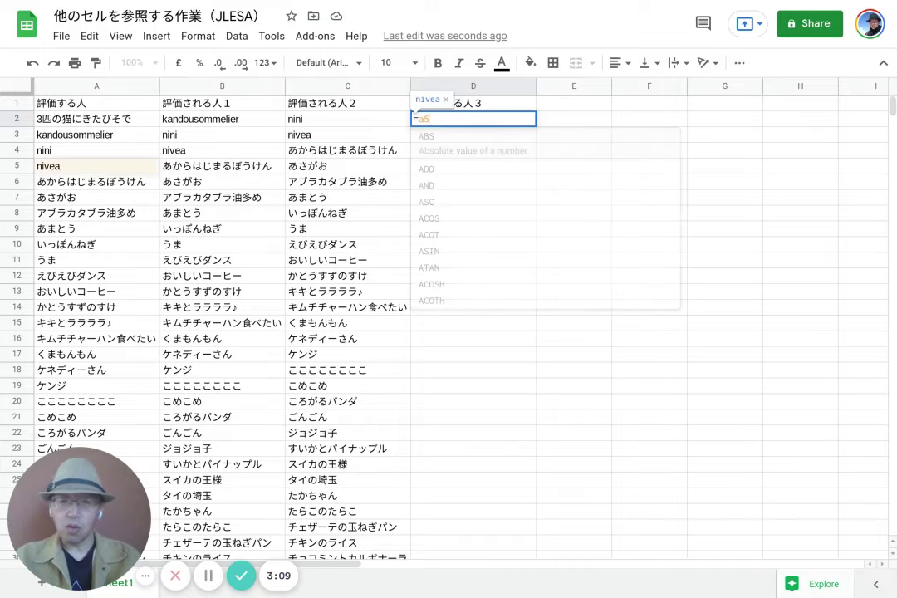
key("Return")
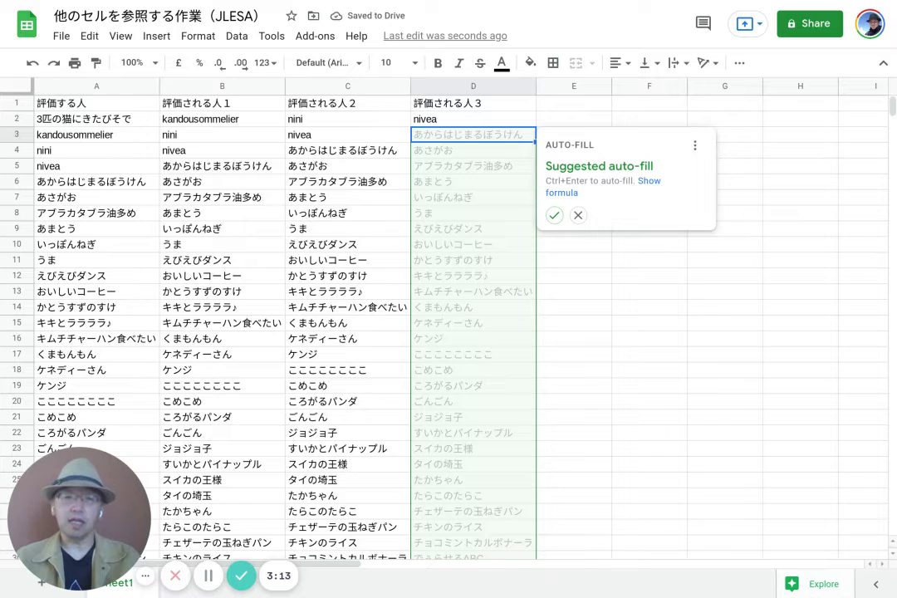
left_click(553, 215)
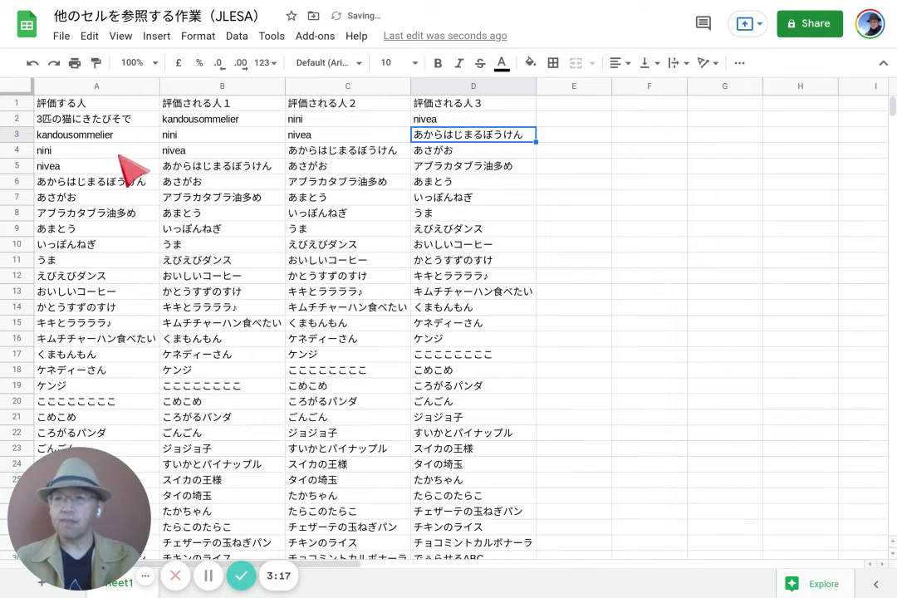
Examine the blank cells at the end of columns B to D and check the =A65 reference in cell B64
scroll(130, 160, "down", 15)
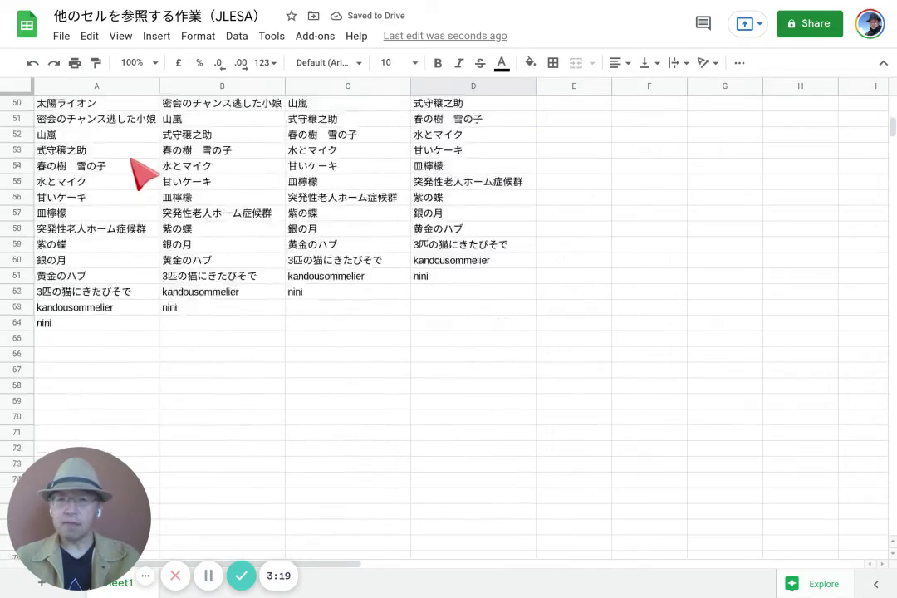
scroll(133, 166, "down", 6)
scroll(133, 166, "up", 6)
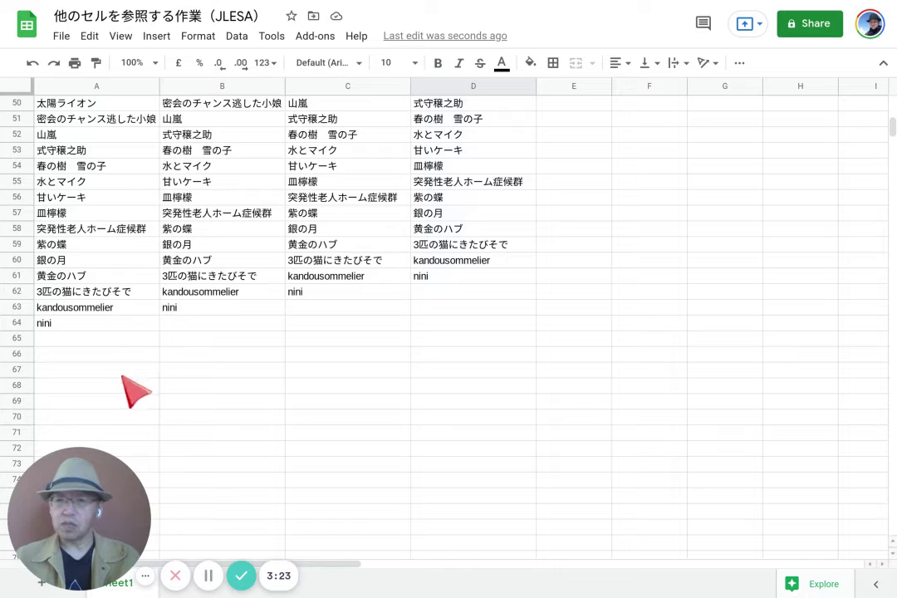
left_click(131, 327)
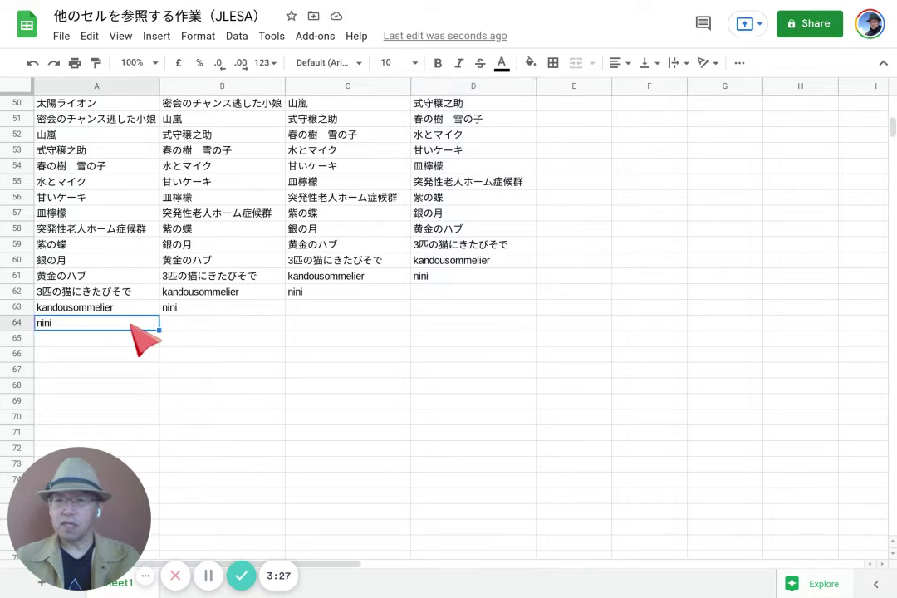
left_click(175, 326)
type("=A65")
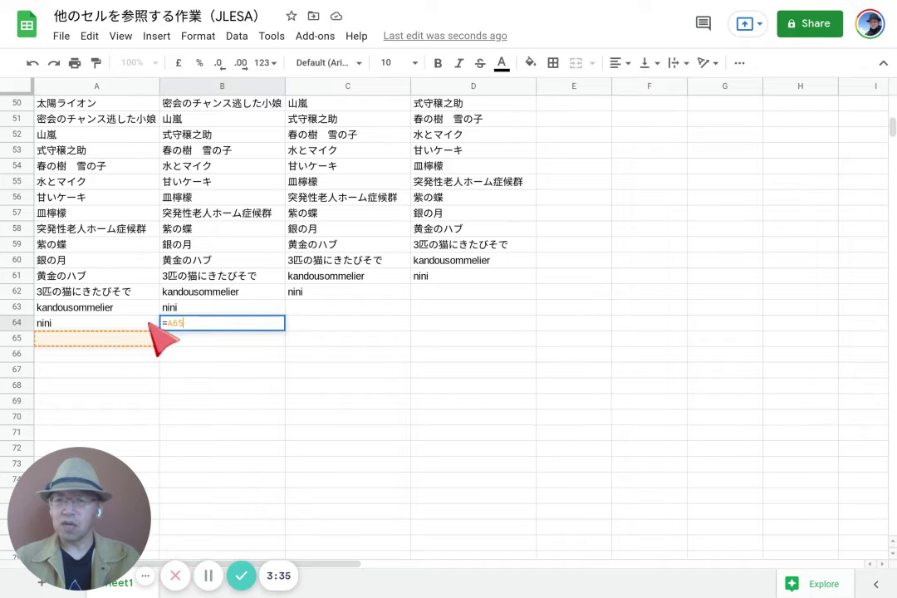
key("Escape")
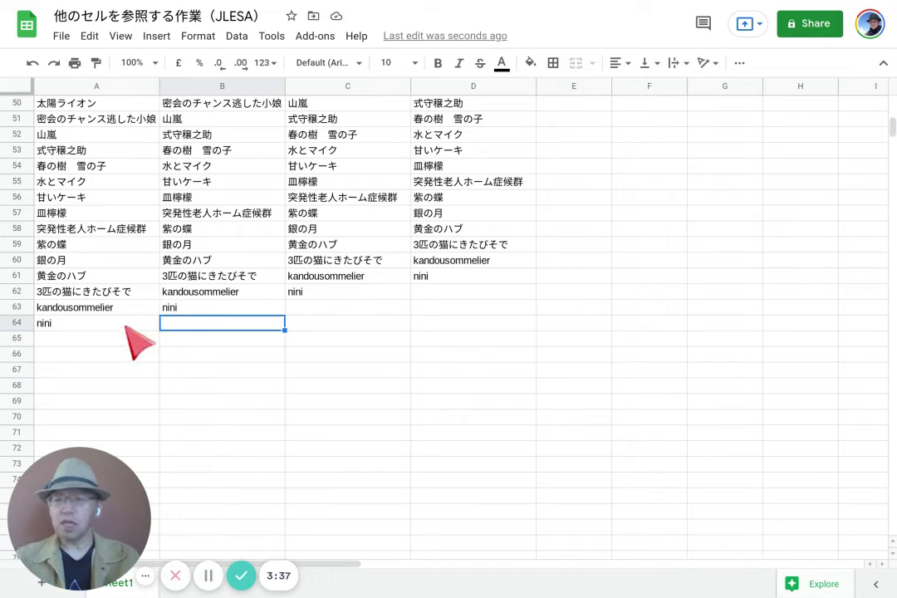
Copy the first three names in A2:A4 and paste them below the end of the 評価する人 list, starting at cell A65
scroll(131, 332, "up", 20)
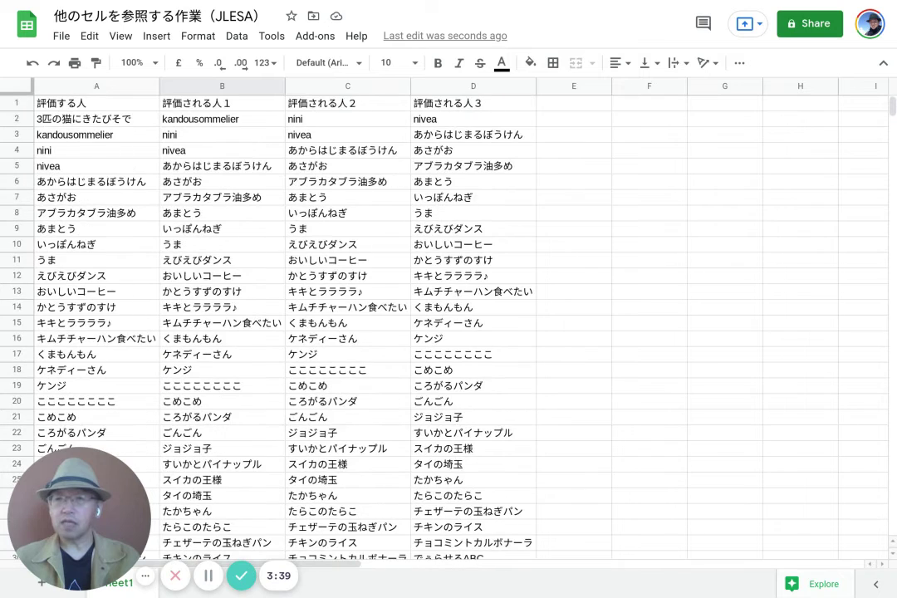
left_click(108, 117)
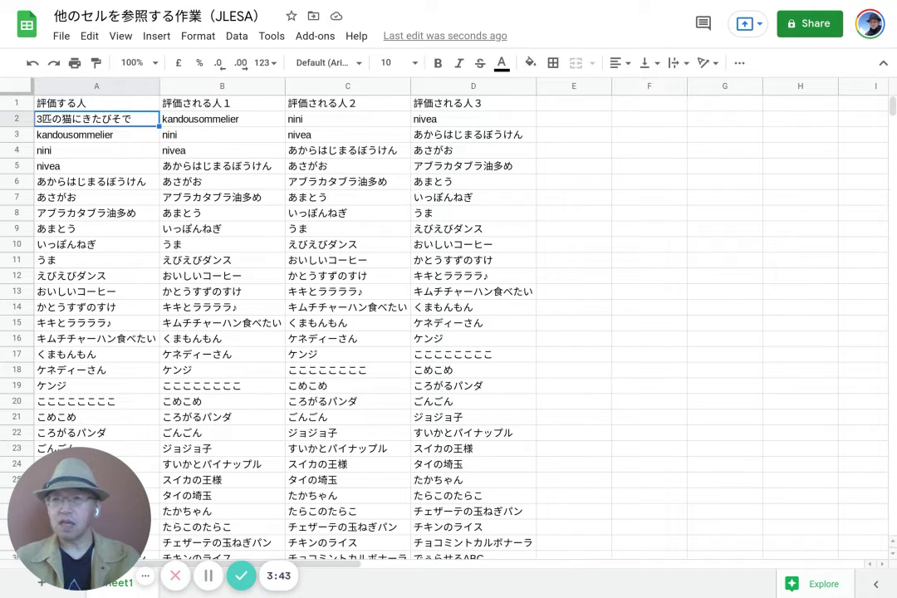
key("shift+Down")
key("shift+Down")
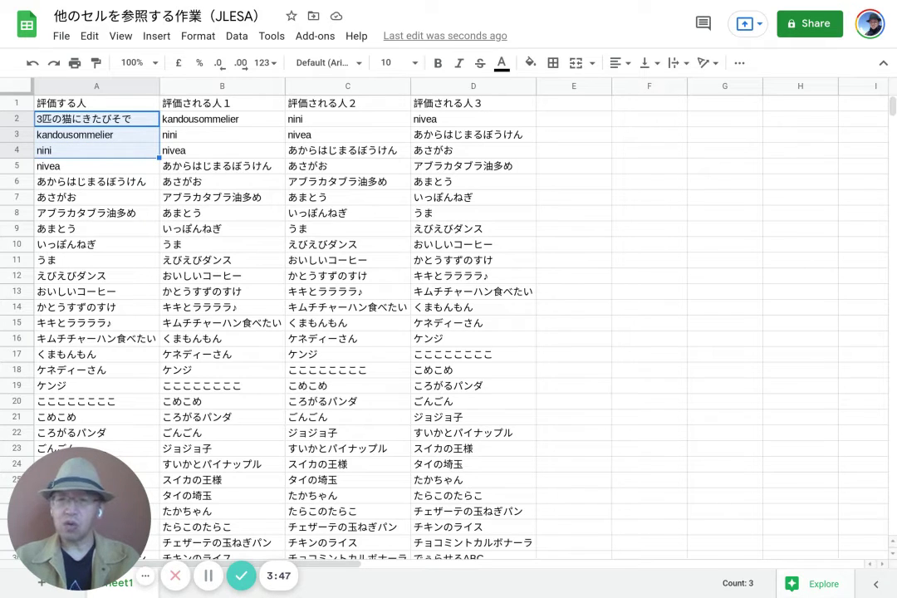
right_click(98, 121)
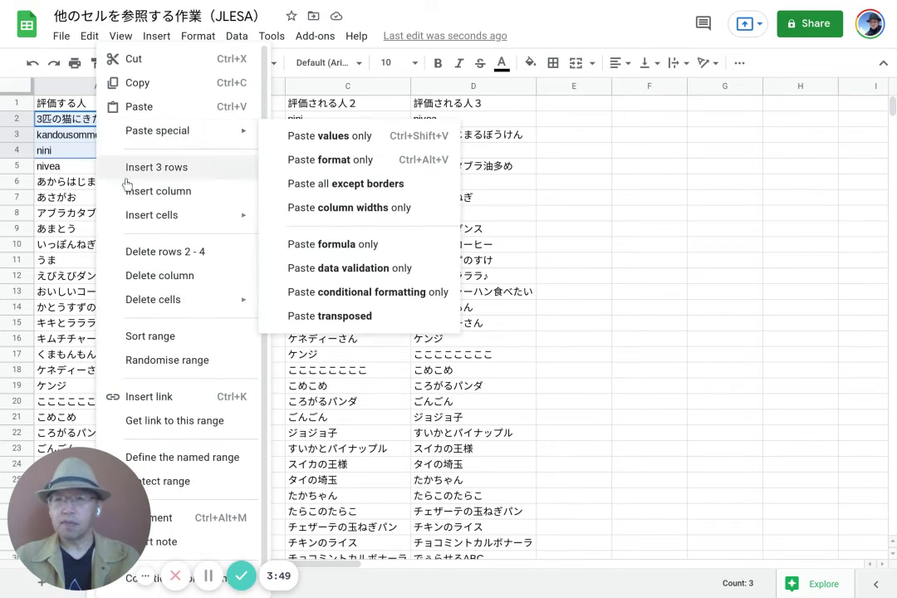
left_click(191, 82)
scroll(235, 148, "down", 18)
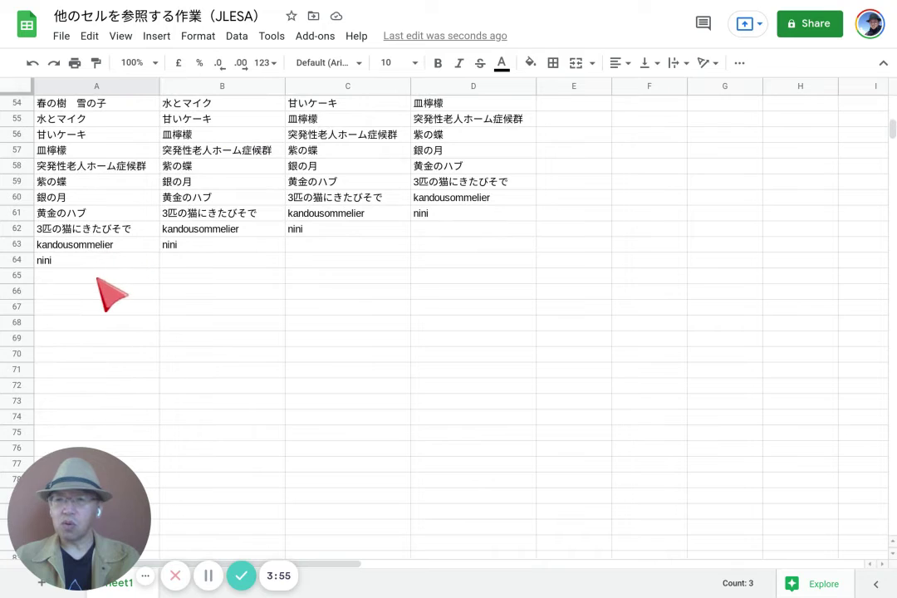
left_click(97, 279)
right_click(98, 280)
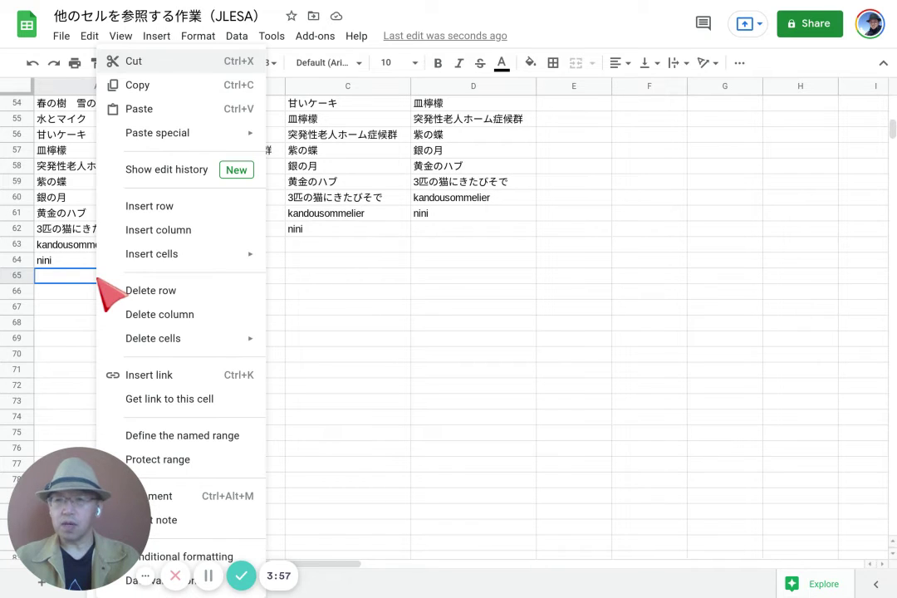
left_click(164, 115)
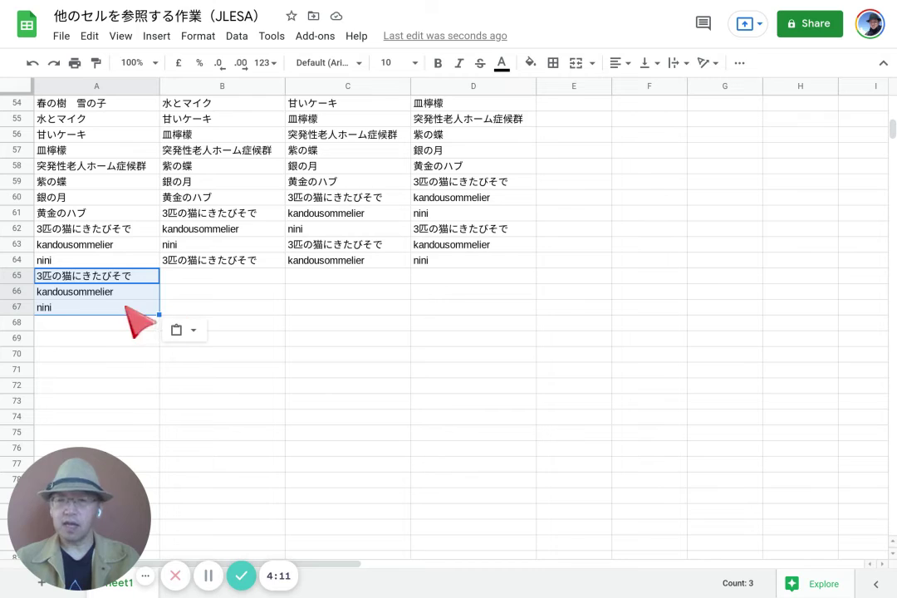
Hide rows 65 to 67, which hold the three repeated names, and return to the start of the sheet
left_click(17, 277)
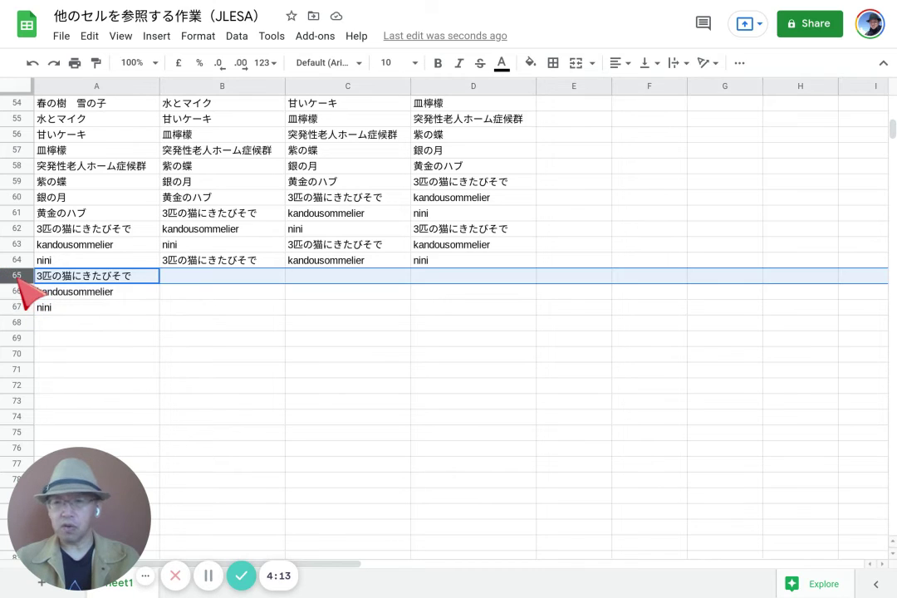
left_click_drag(18, 280, 17, 307)
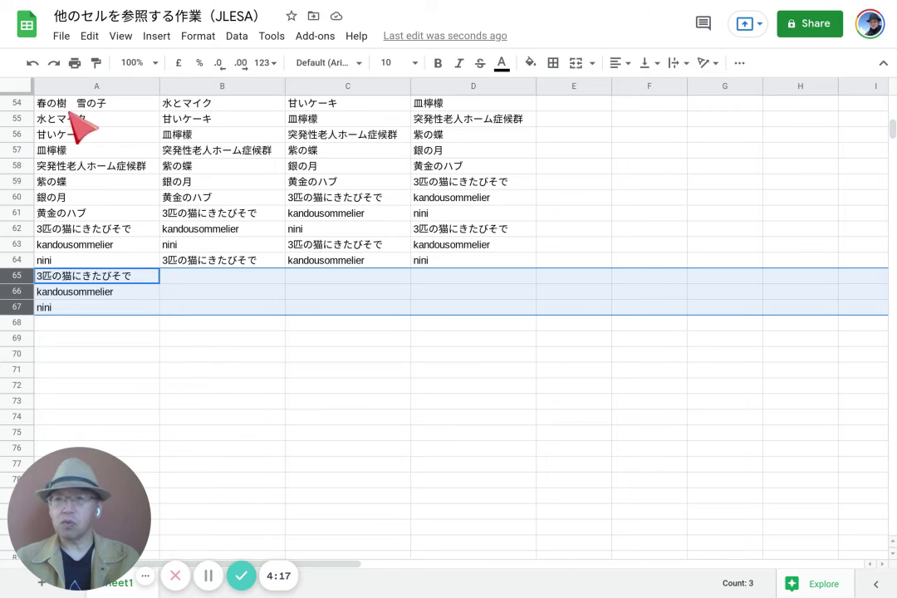
right_click(18, 281)
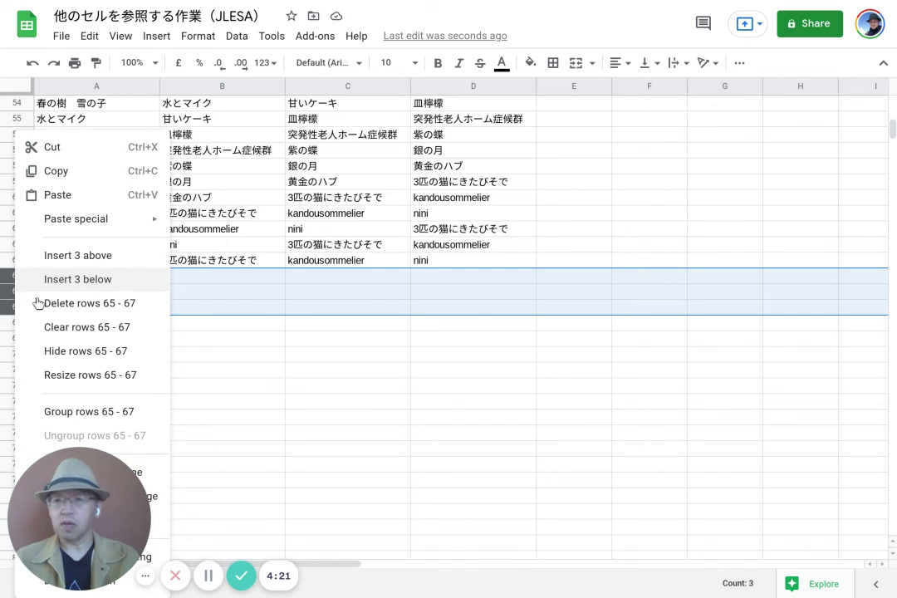
left_click(66, 350)
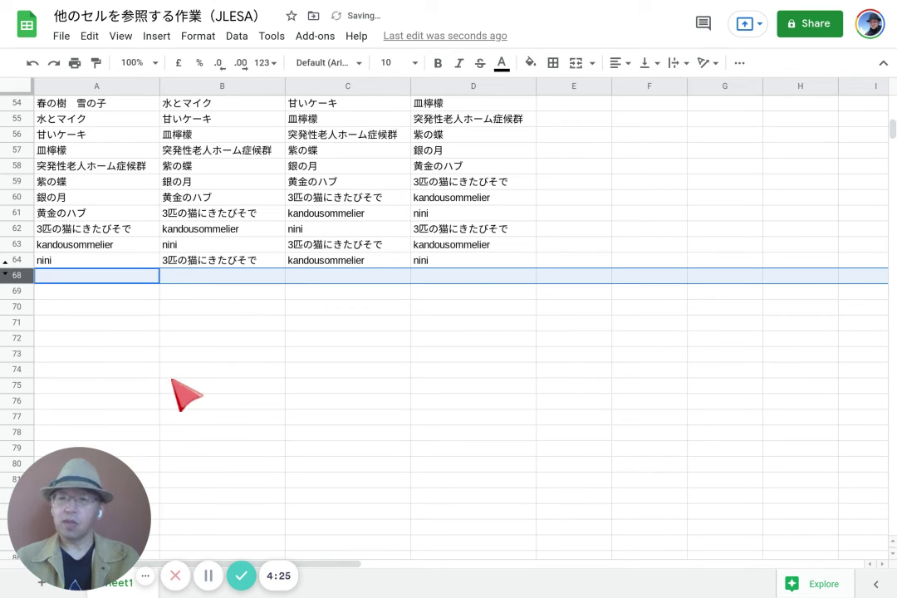
scroll(170, 365, "up", 10)
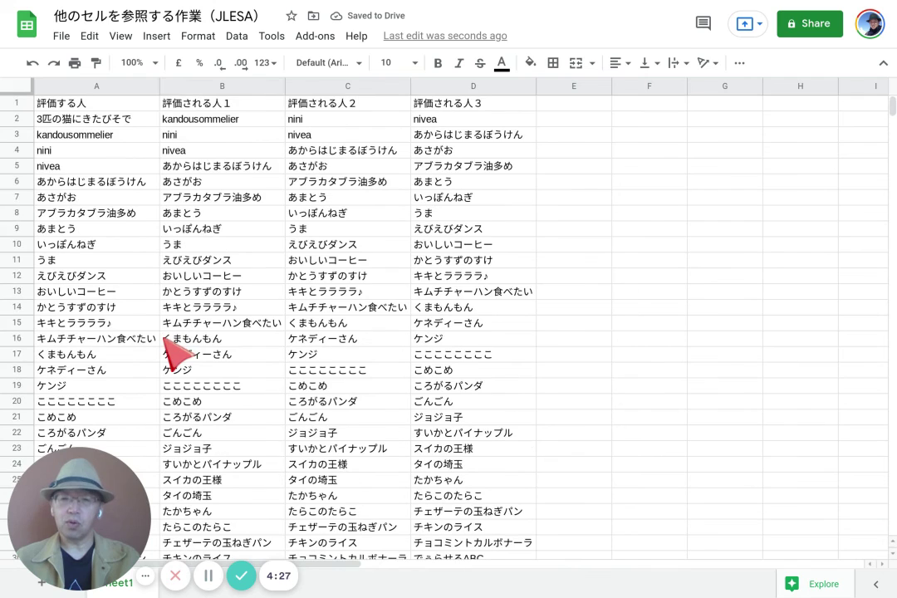